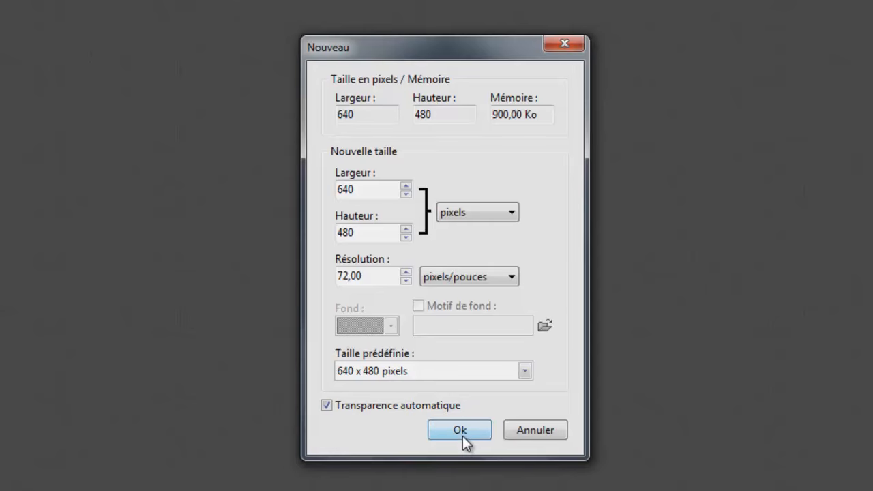
- Create a 640 x 480 pixel image with automatic transparency and enter the text "Clicandzoomphoto.fr" as a new text element
left_click(460, 430)
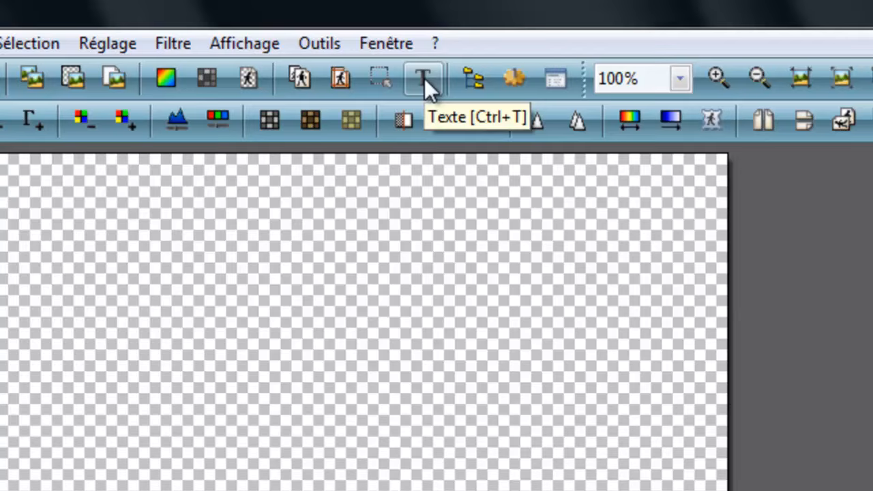
left_click(424, 77)
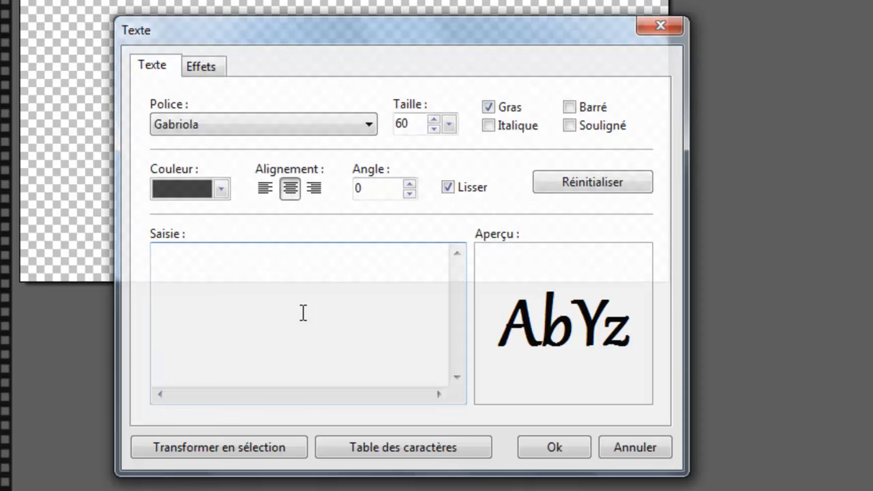
type("Clicandzoomp")
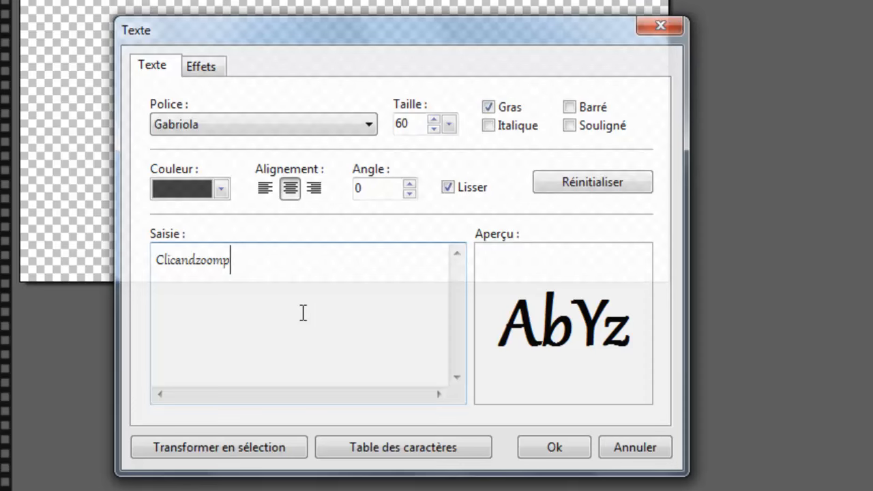
type("goto.fr")
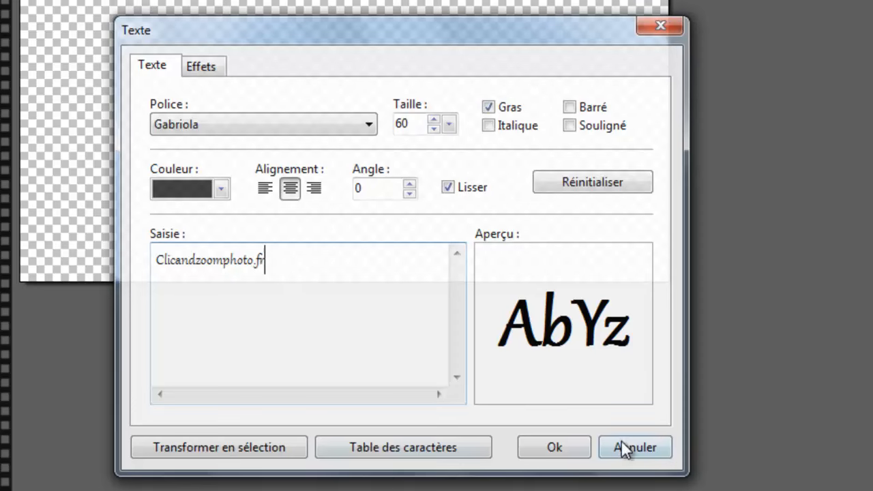
- Set the text colour to light grey and insert the text into the image
left_click(217, 191)
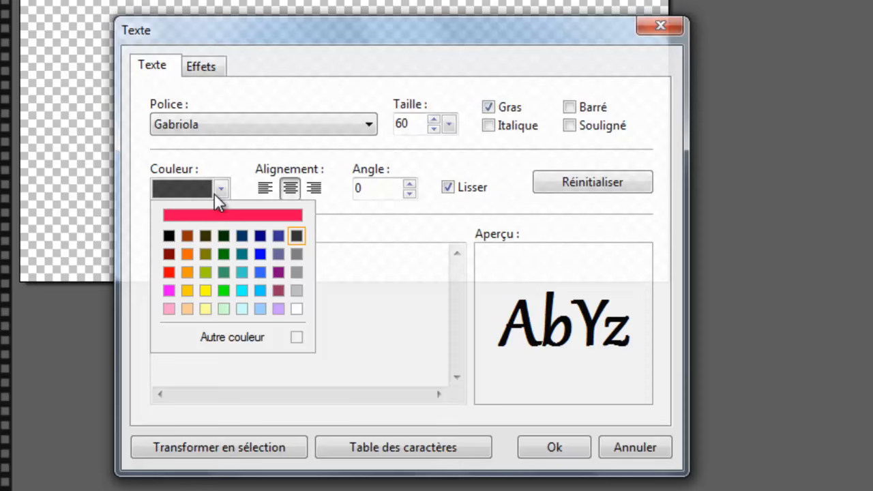
left_click(297, 290)
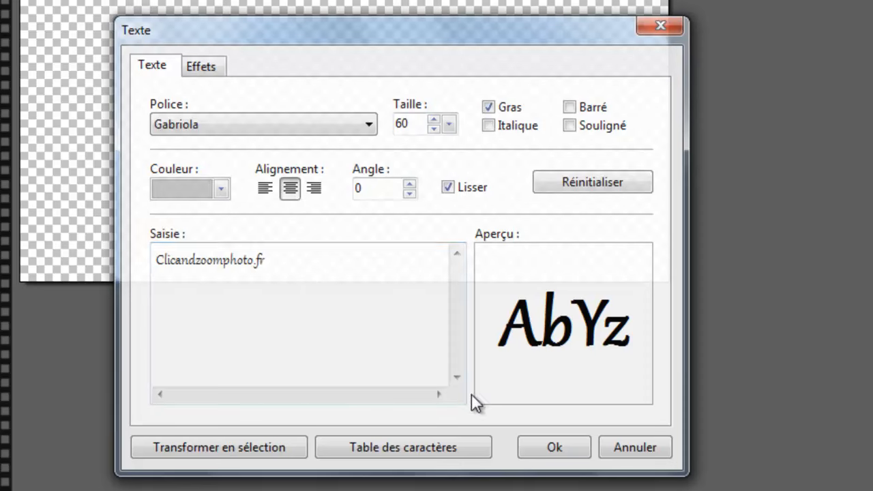
left_click(563, 449)
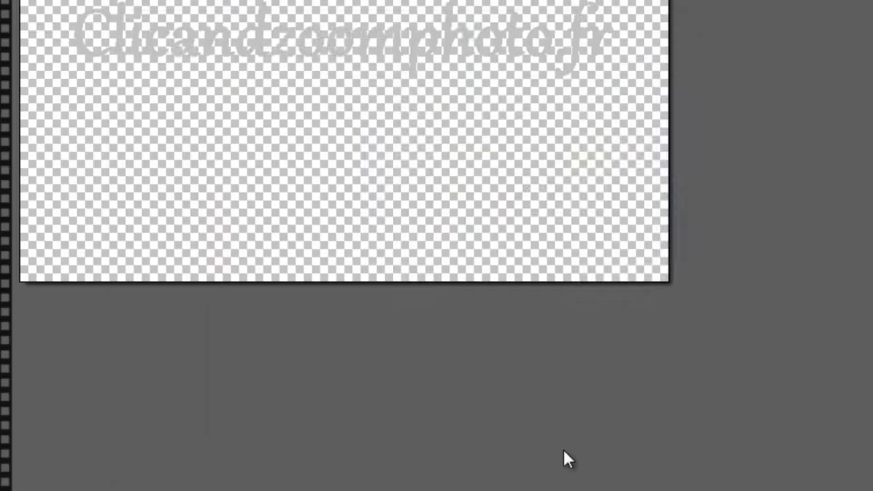
- Move the website text into the lower part of the canvas and reopen its text settings
left_click_drag(374, 41, 341, 130)
double_click(367, 274)
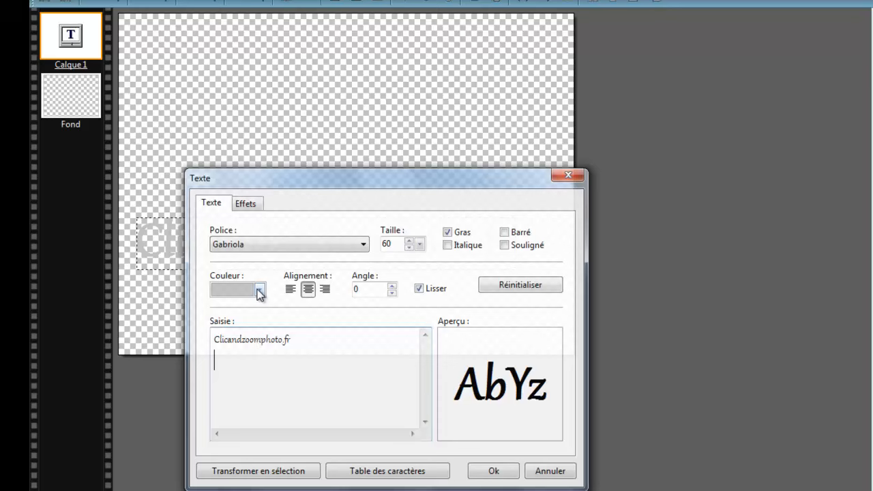
left_click(259, 291)
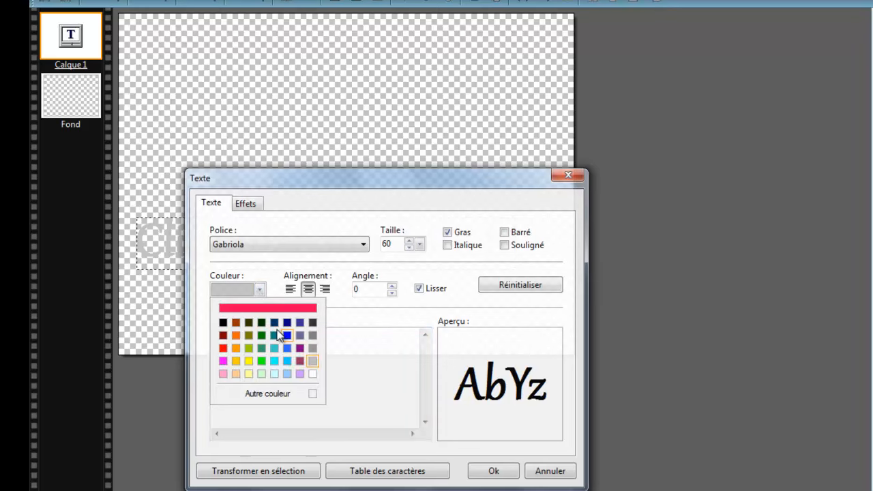
left_click(265, 288)
left_click(262, 288)
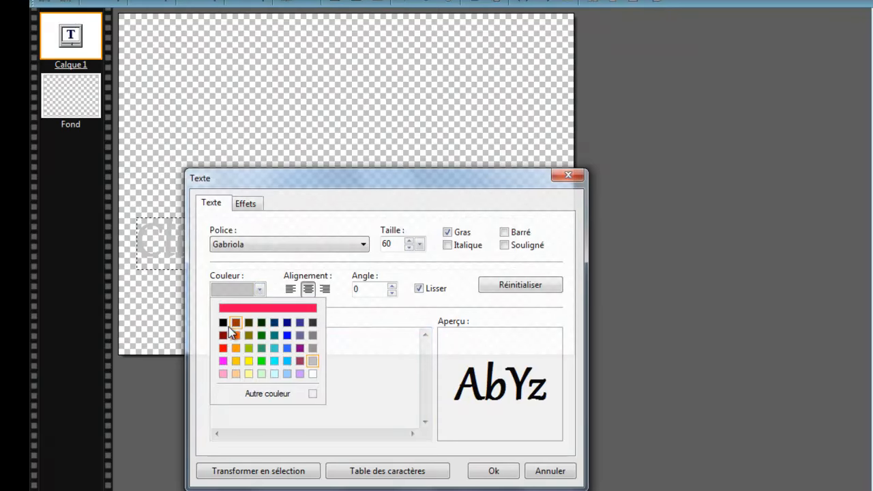
left_click(259, 292)
- Add a black contour effect to the website text and apply it
left_click(247, 203)
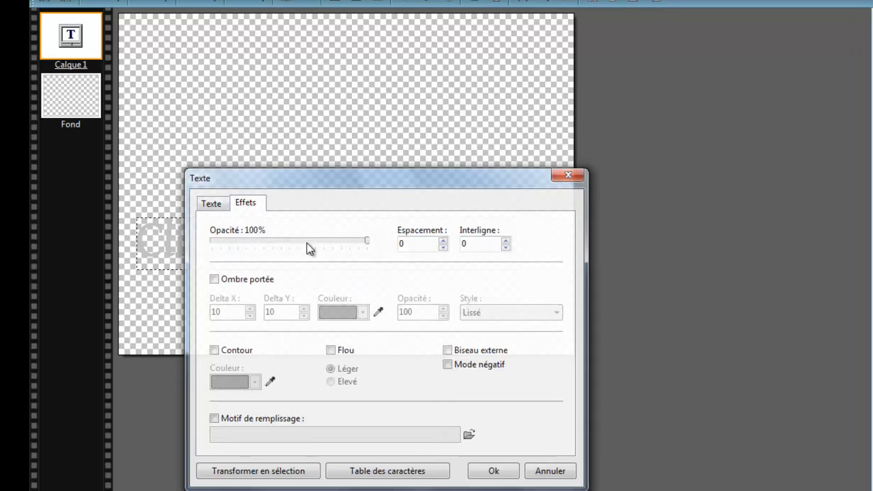
left_click(214, 350)
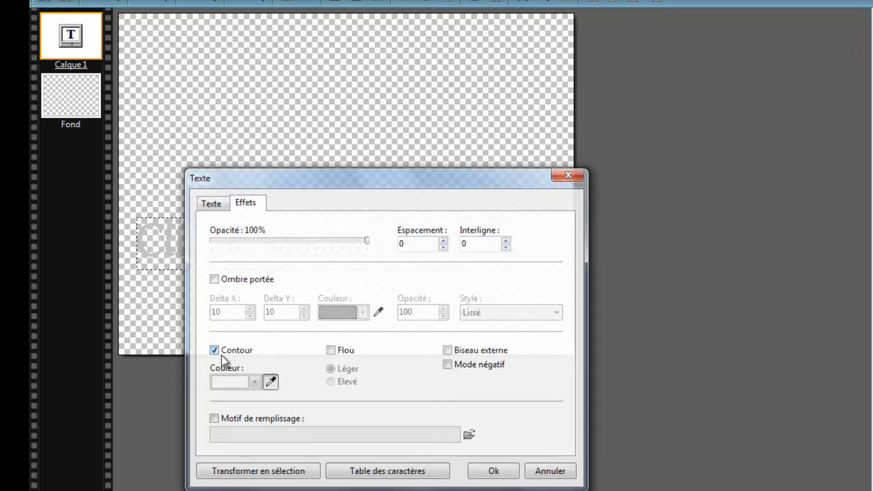
left_click(254, 382)
left_click(224, 416)
left_click(494, 471)
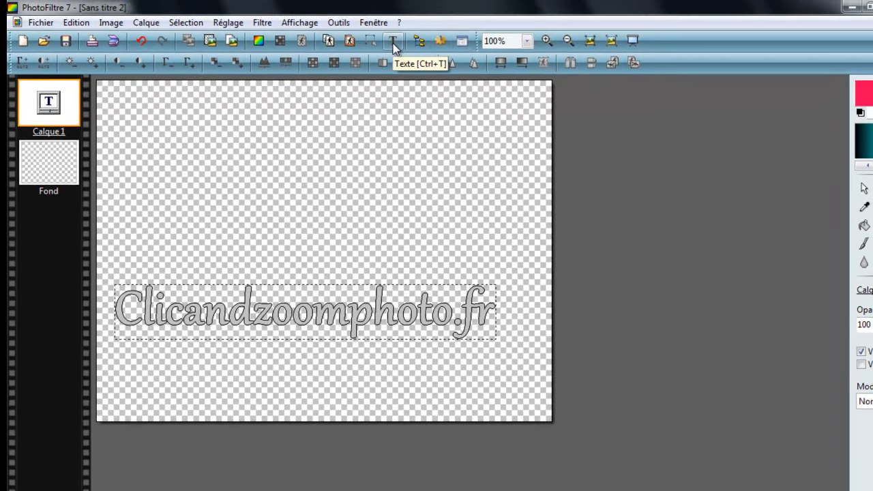
- Add a second text layer containing the author's first name, in the same style as the website text
left_click(404, 4)
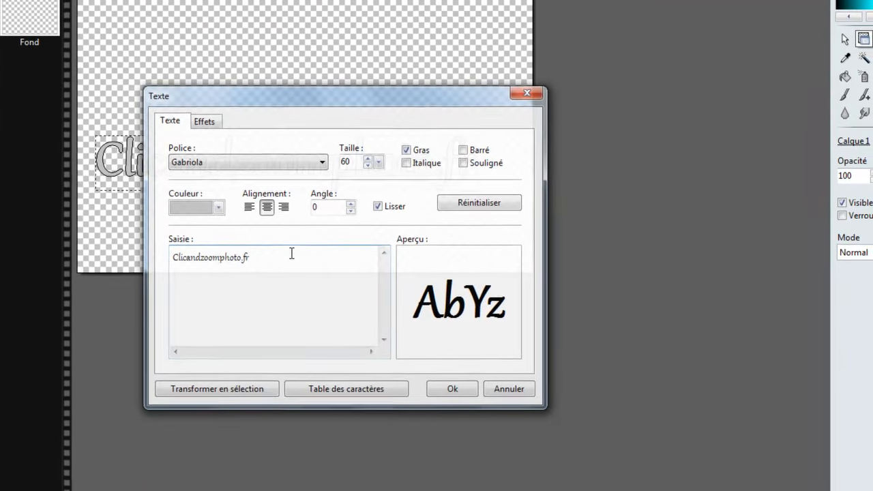
left_click_drag(310, 401, 52, 407)
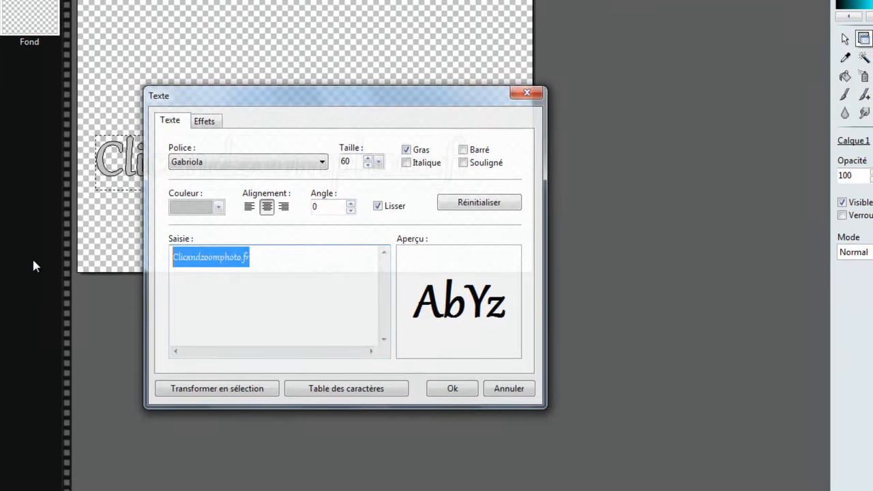
type("Charlie")
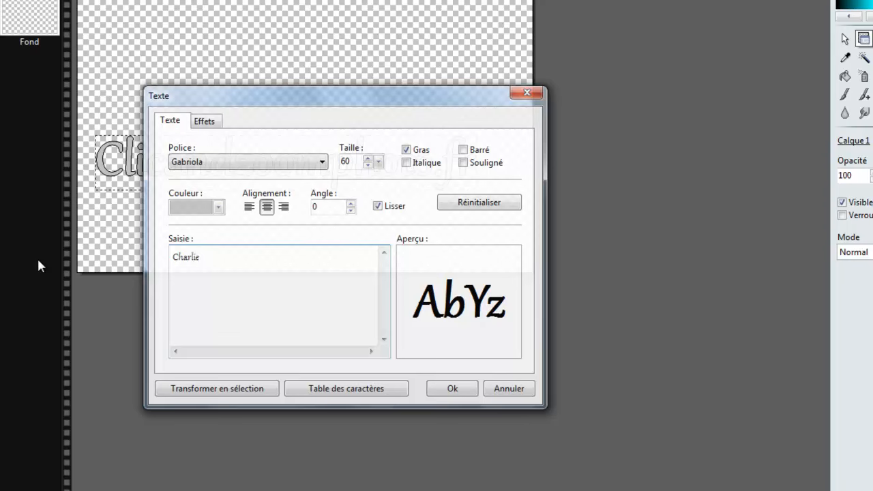
left_click(467, 390)
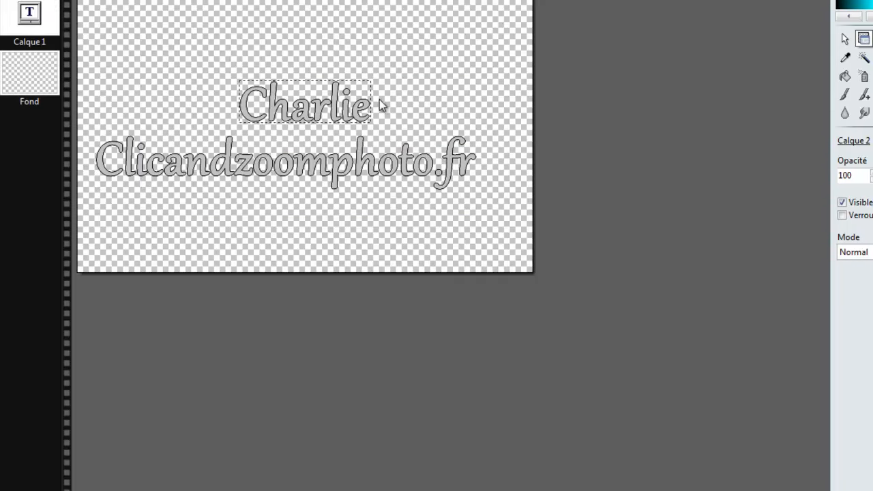
- Move the website text near the canvas's lower edge and place the name just above it, with both lines left-aligned
left_click_drag(318, 105, 174, 111)
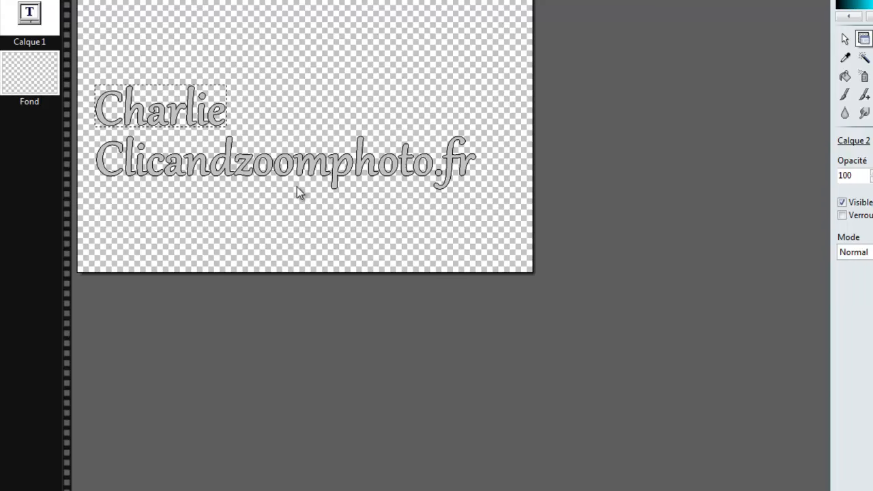
left_click_drag(252, 162, 251, 230)
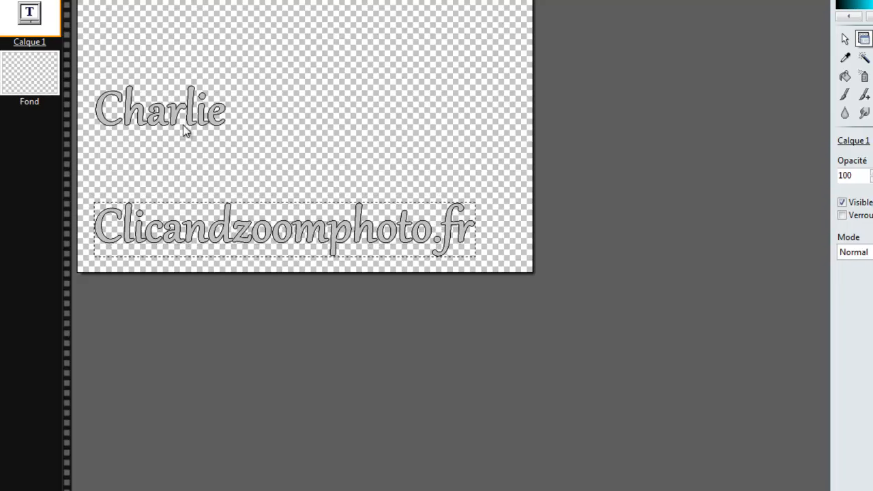
left_click_drag(179, 118, 166, 170)
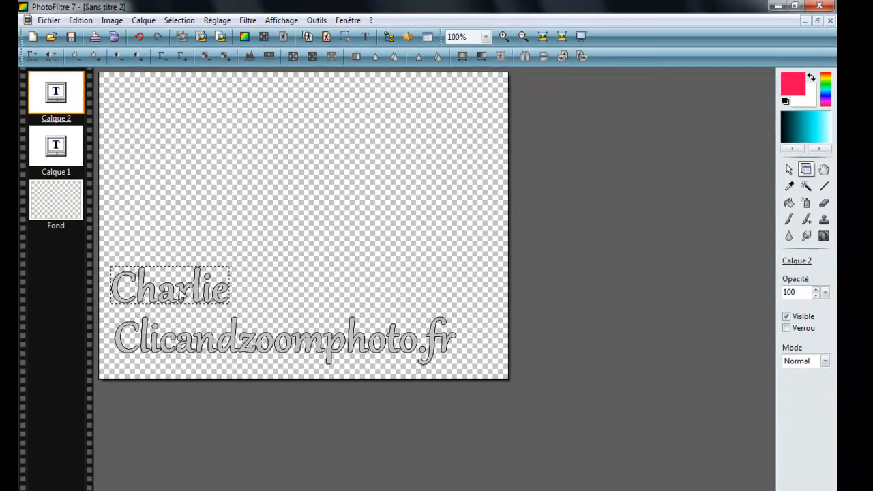
left_click_drag(181, 295, 185, 296)
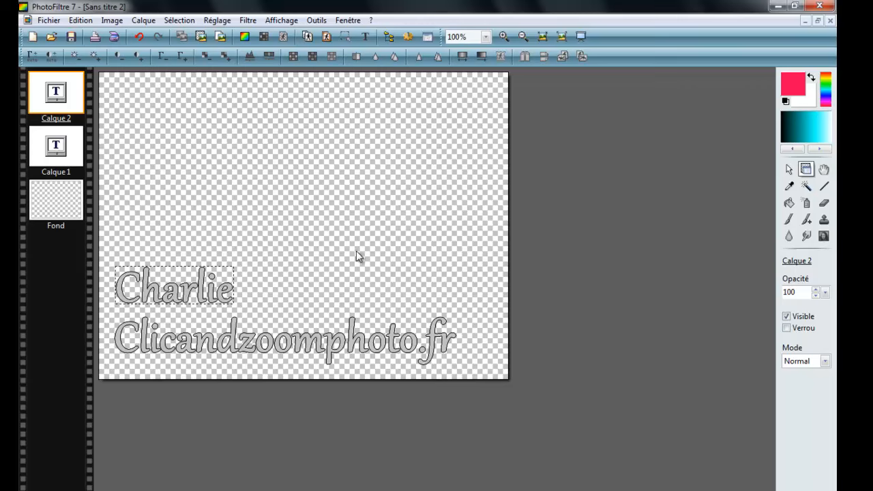
- Paint two horizontal rainbow brush strokes on the Fond layer, one behind the name's base and one behind the website text's upper part
left_click(48, 199)
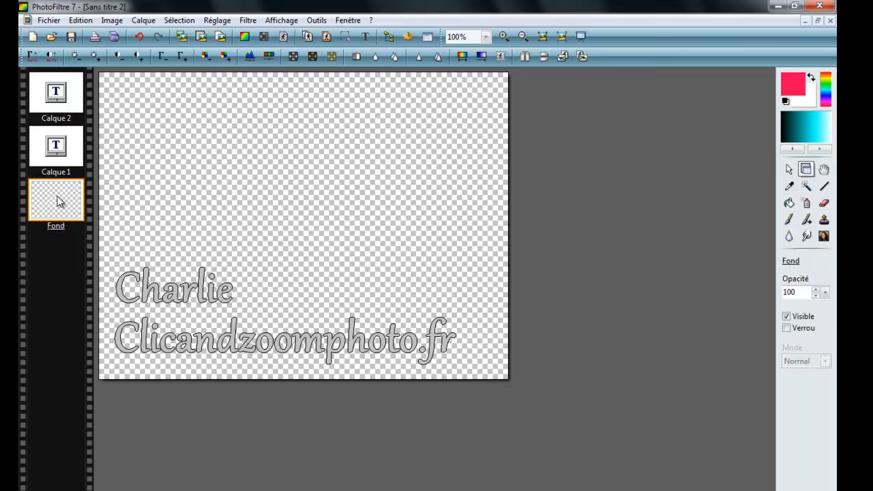
left_click(789, 218)
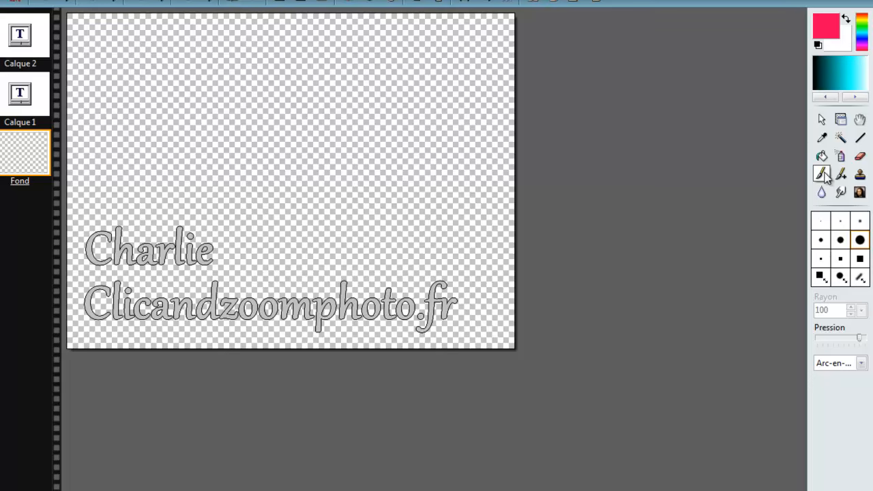
left_click(823, 174)
left_click_drag(861, 339, 867, 340)
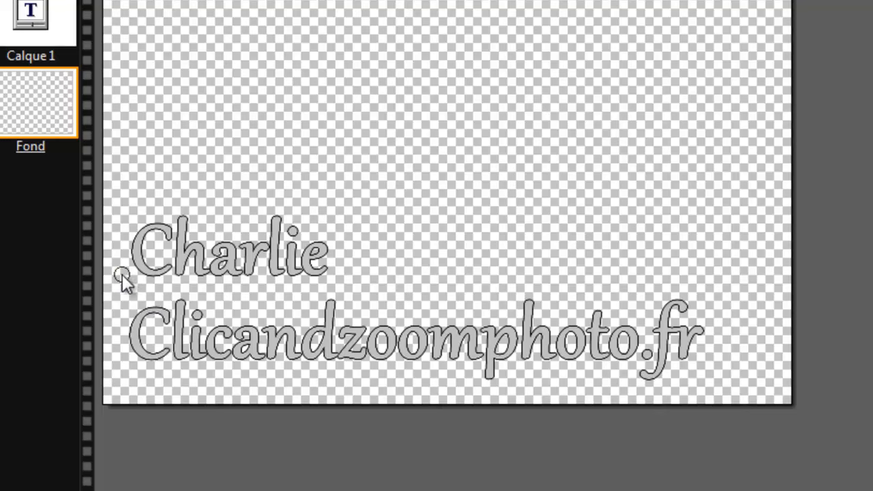
left_click_drag(122, 274, 511, 273)
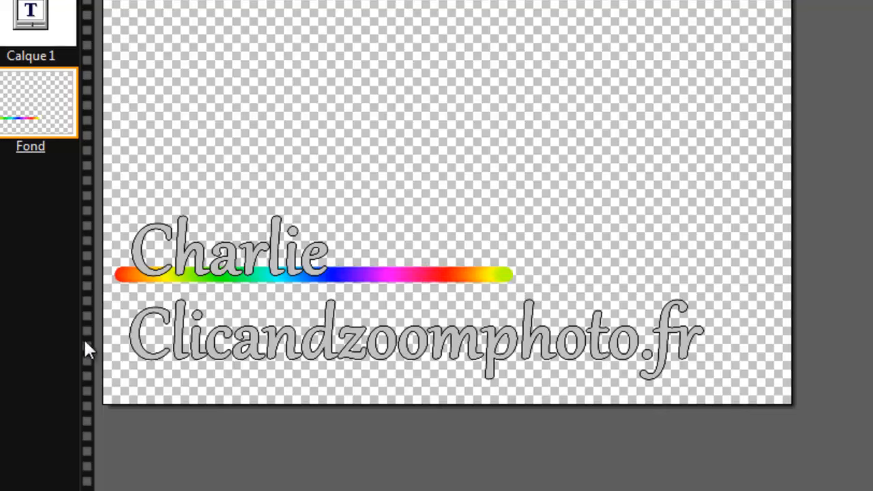
mouse_move(126, 315)
left_mouse_down()
mouse_move(675, 315)
mouse_move(719, 315)
left_mouse_up()
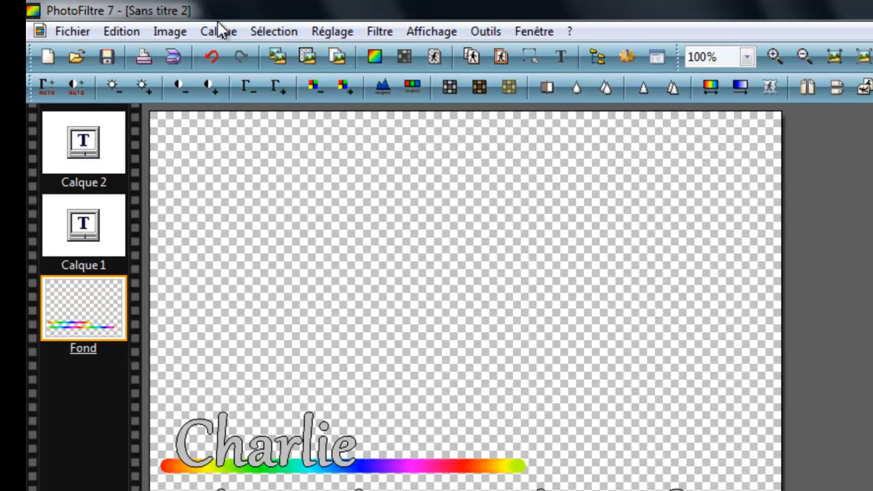
- Merge all layers of the image into one
left_click(218, 31)
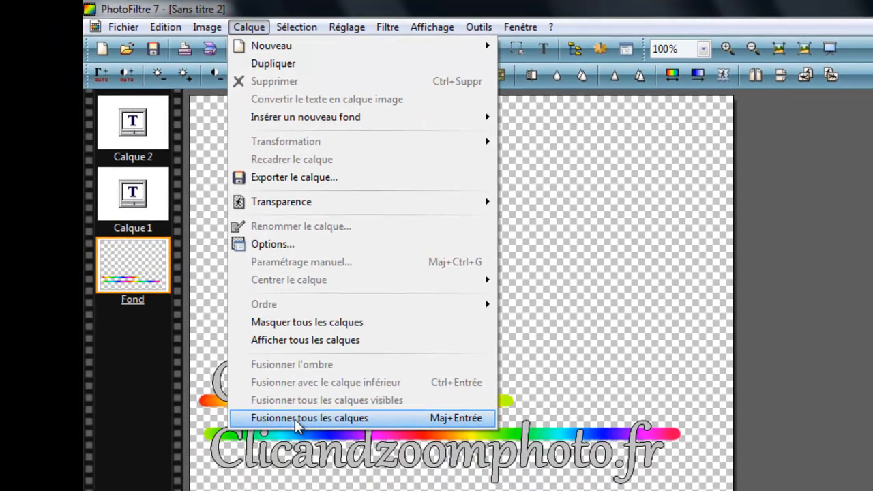
left_click(295, 418)
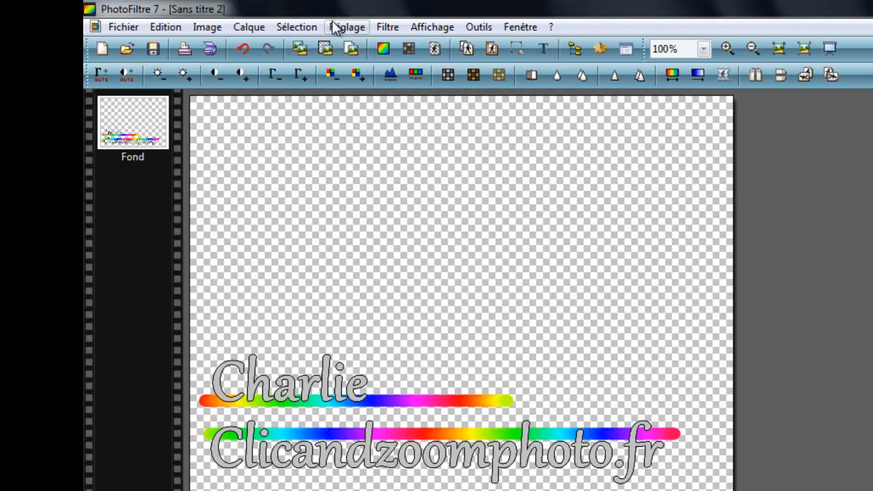
- Crop the image to a frame that closely encloses both text lines and the two rainbow strokes
left_click(207, 27)
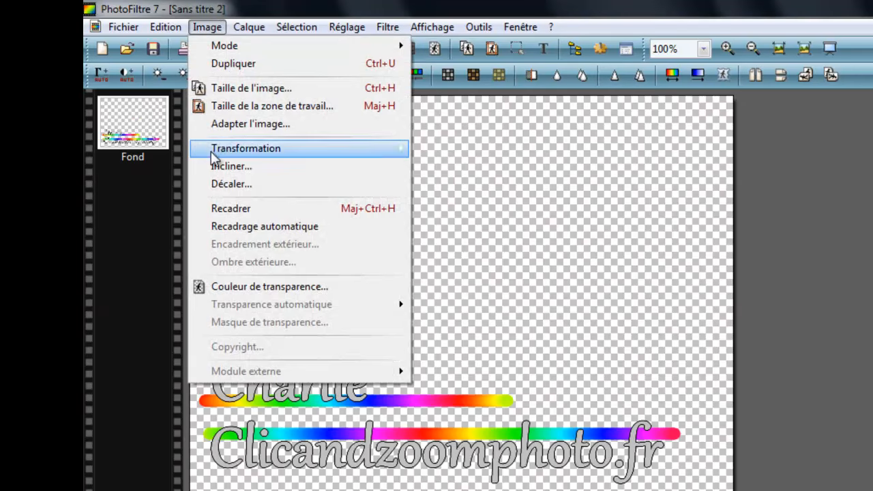
left_click(232, 205)
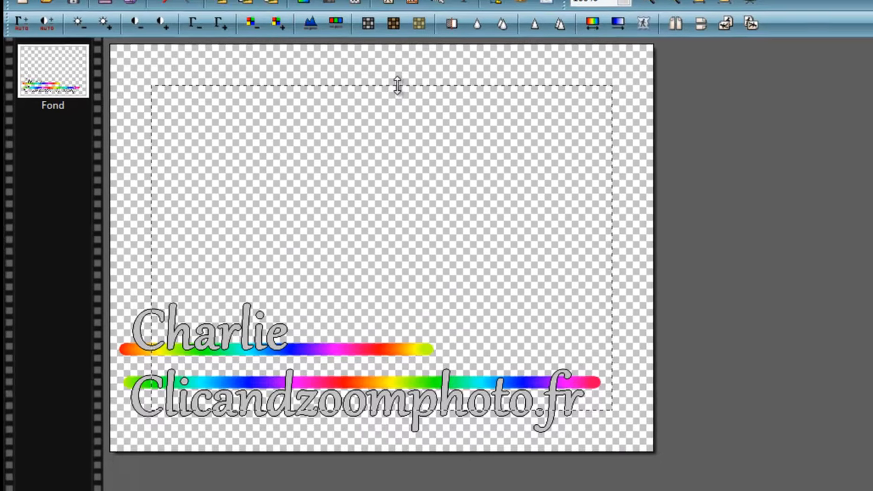
left_click_drag(477, 138, 474, 333)
left_click_drag(371, 266, 371, 275)
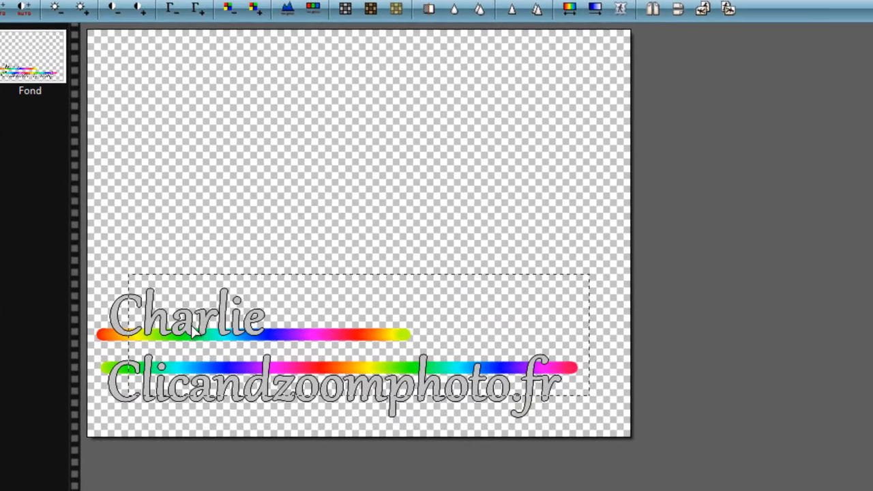
left_click_drag(129, 320, 88, 320)
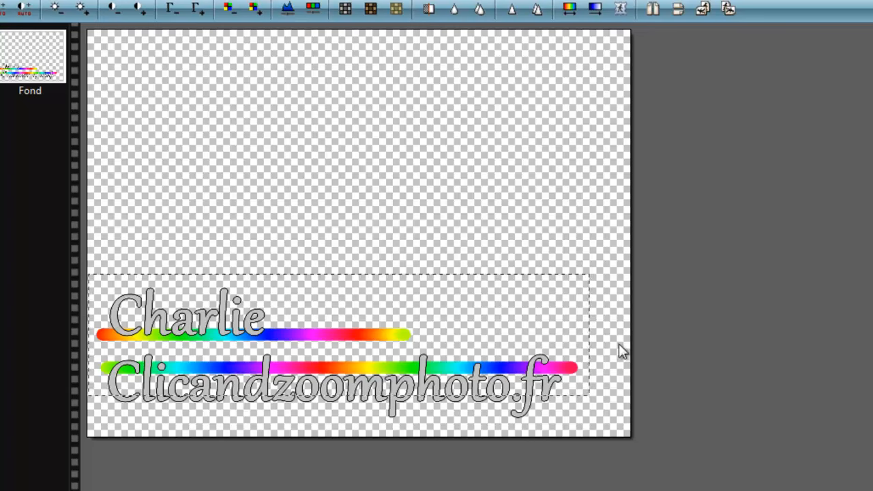
left_click_drag(586, 339, 592, 339)
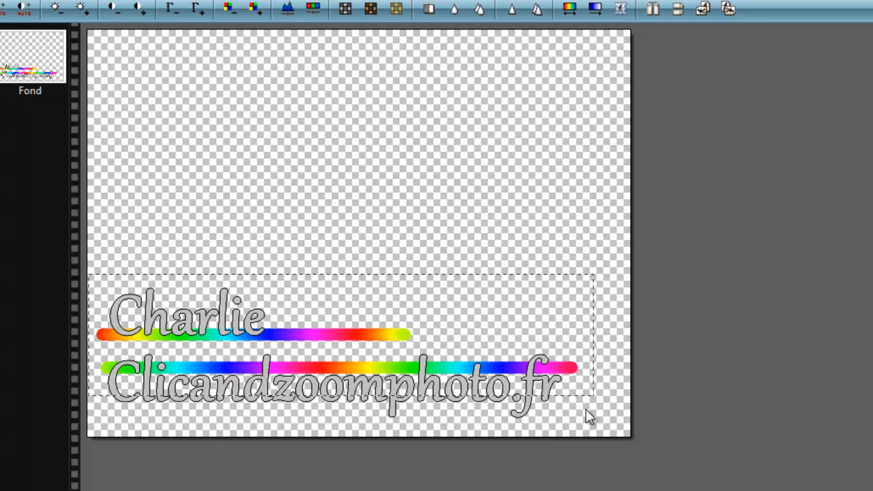
left_click_drag(580, 395, 581, 427)
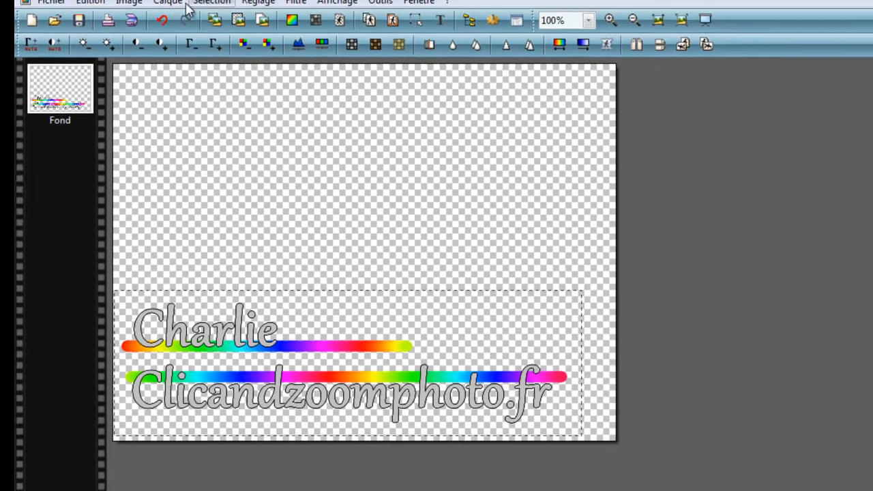
left_click(144, 23)
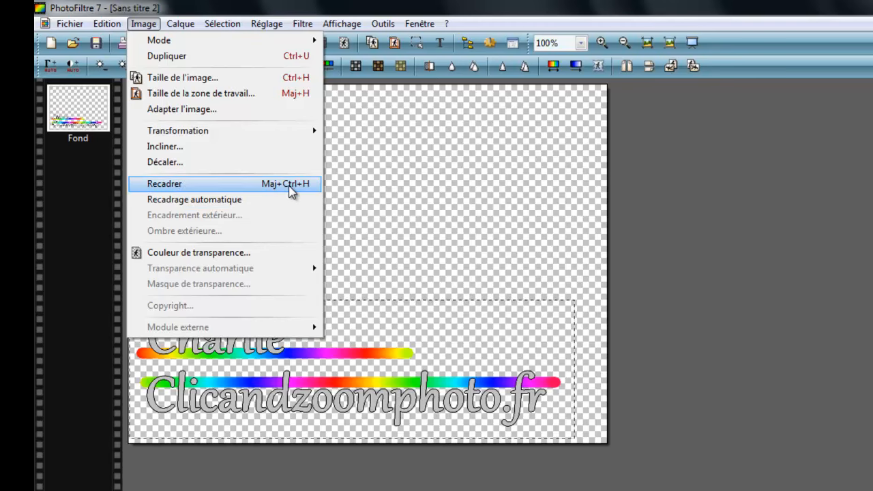
left_click(225, 187)
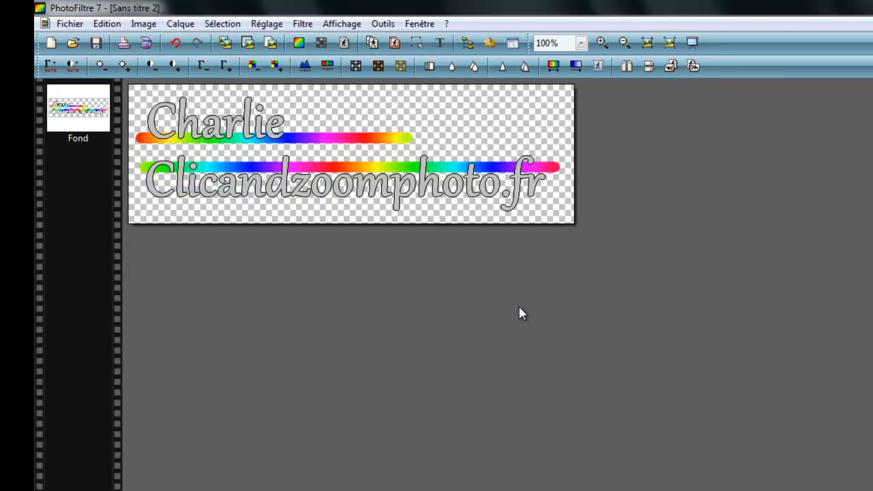
- Save the cropped image to the desktop as signature.png, replacing the existing file, as non-interlaced PNG with filtering set to Aucun
left_click(69, 23)
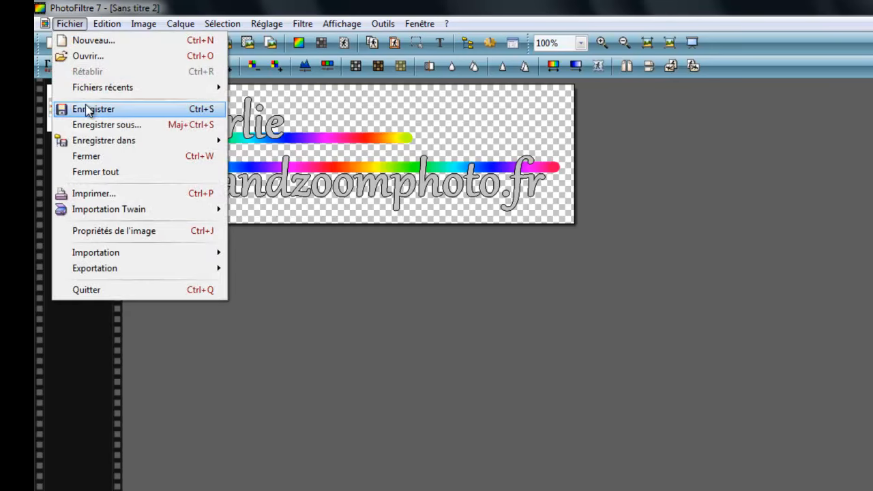
left_click(90, 126)
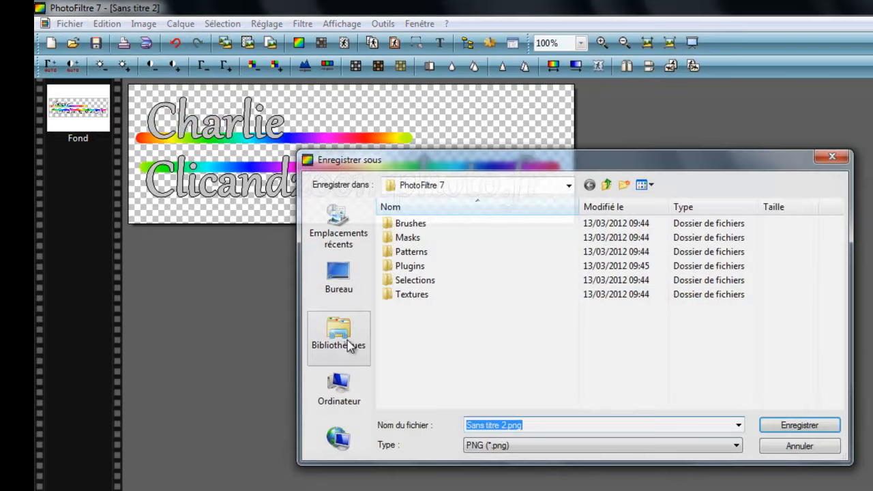
left_click(353, 350)
left_click(349, 292)
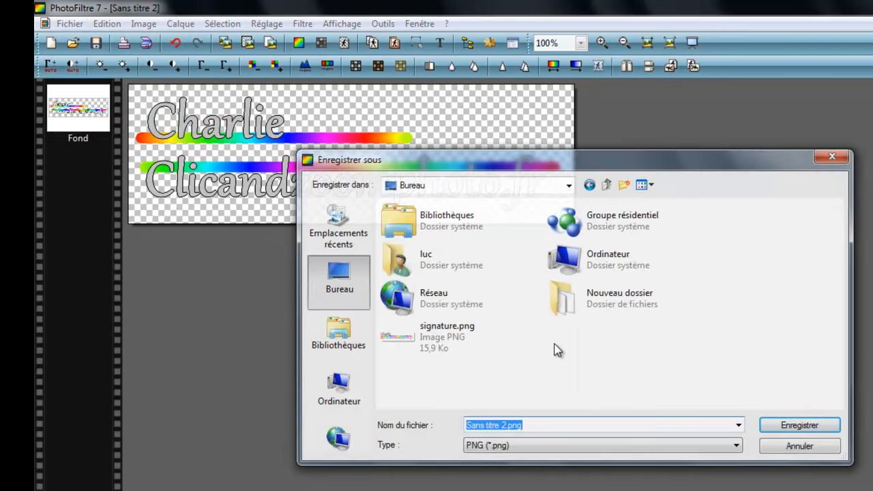
left_click(454, 337)
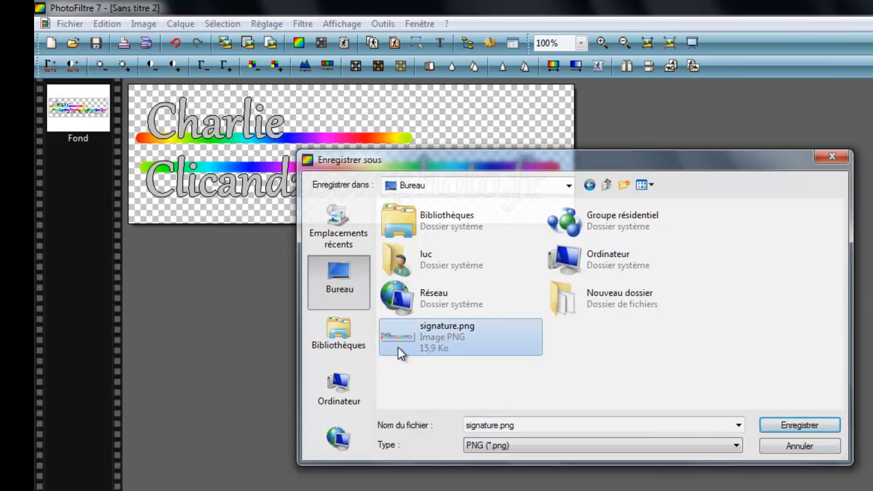
left_click(791, 427)
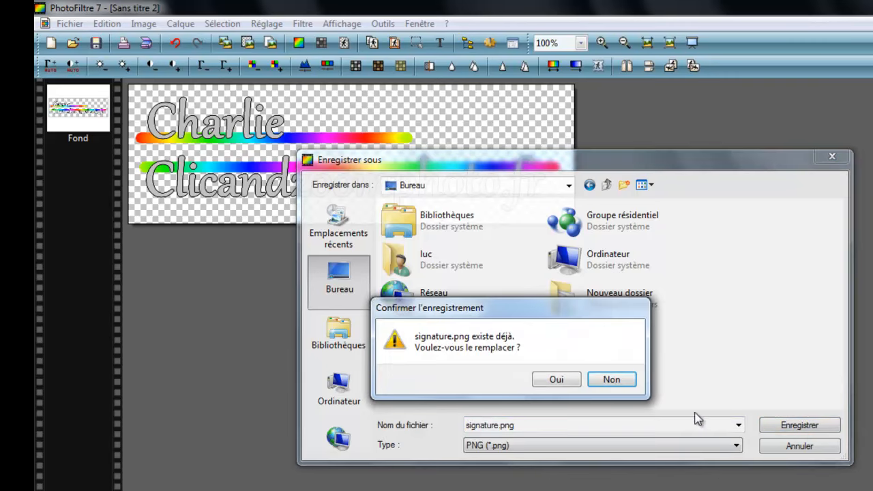
left_click(558, 382)
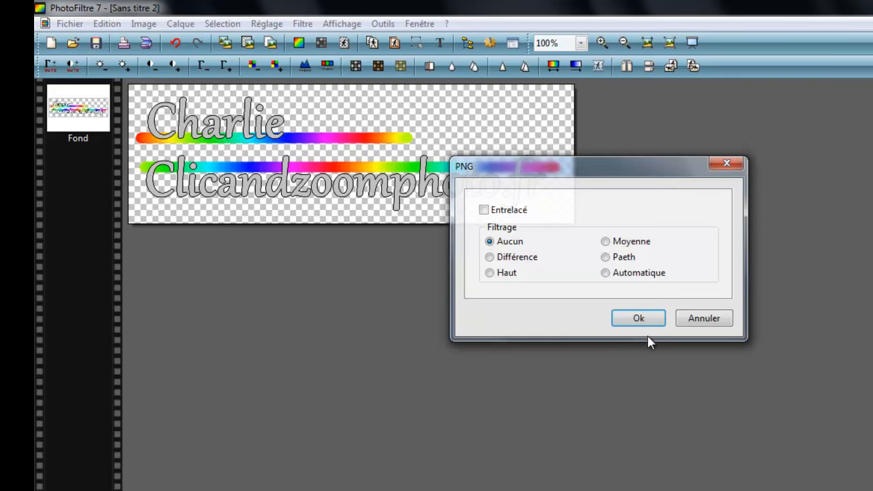
left_click(641, 319)
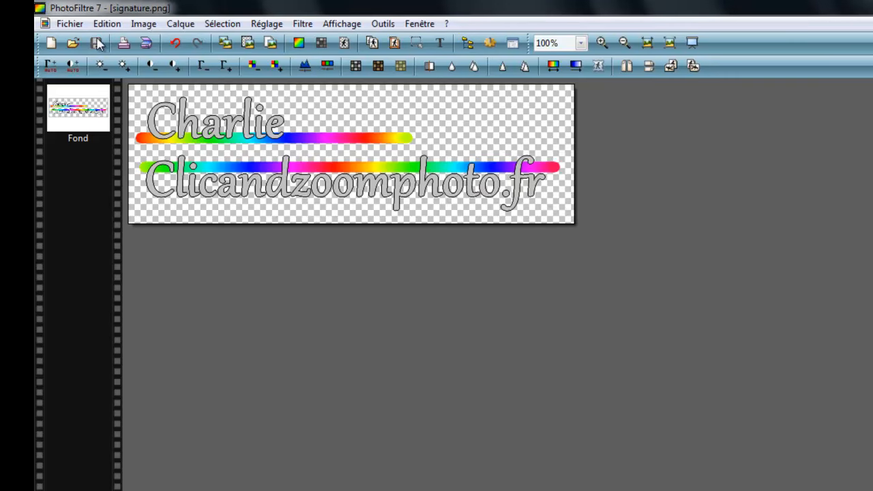
- Close all open images and open the photo IMG_8550-1.jpg from the desktop in a maximised window
left_click(70, 24)
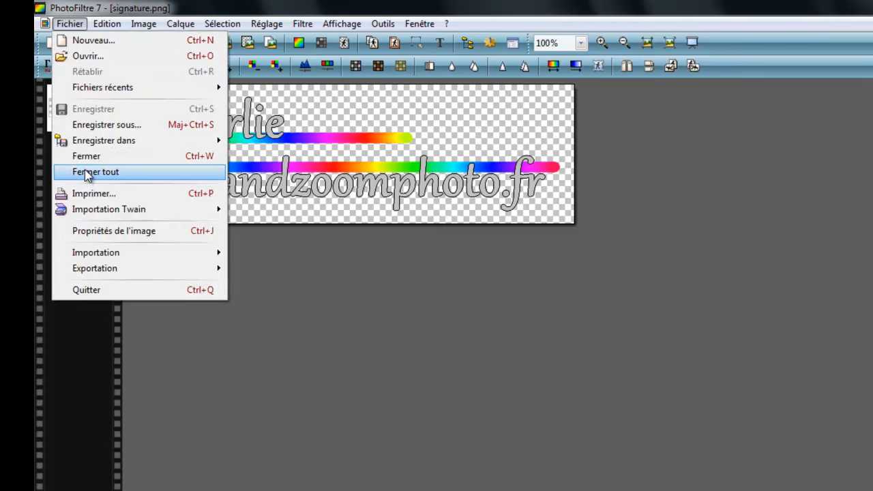
left_click(91, 172)
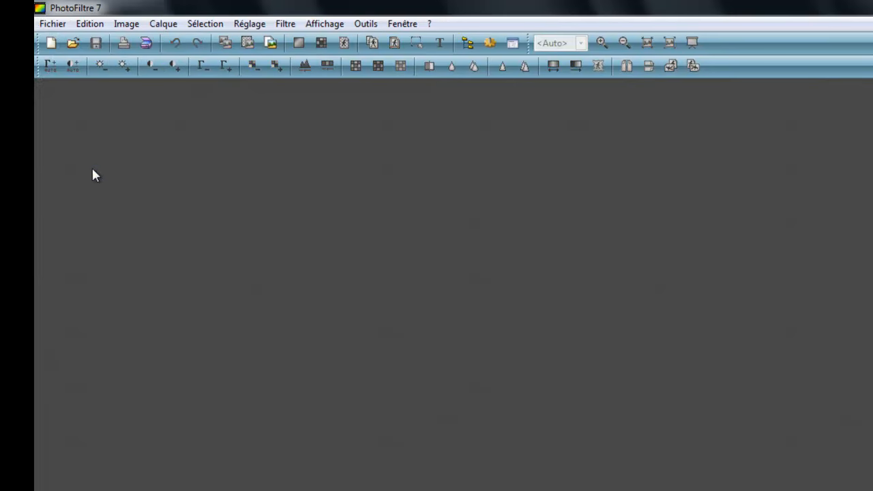
left_click(53, 24)
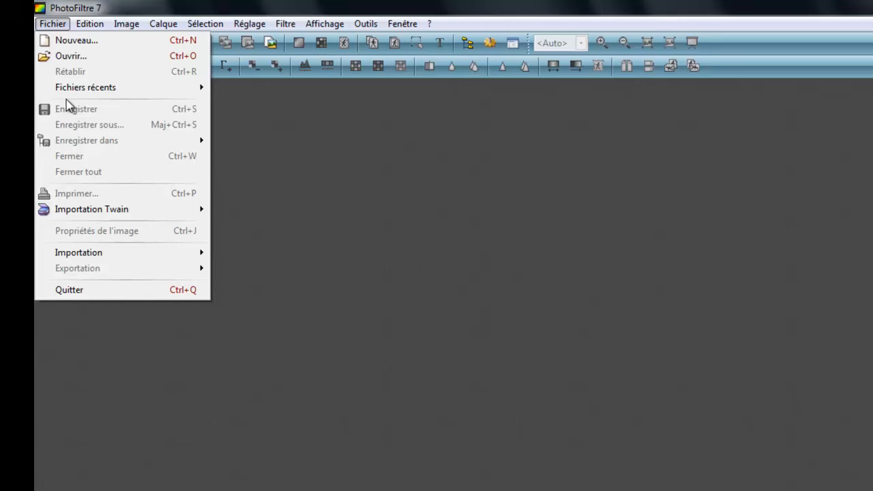
left_click(68, 57)
left_click(366, 278)
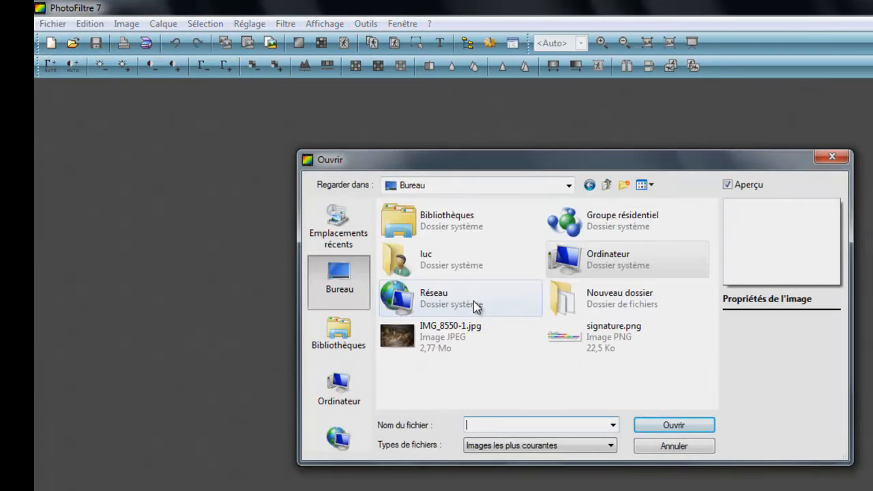
left_click(430, 333)
left_click(674, 425)
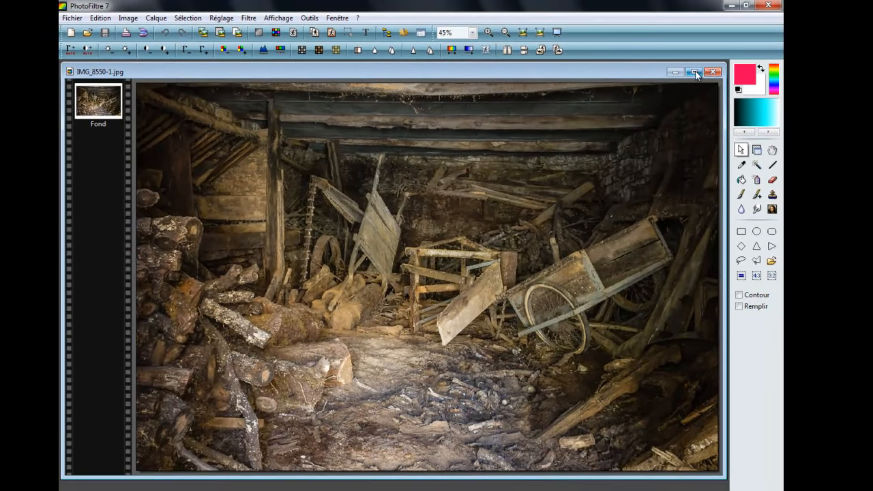
left_click(694, 72)
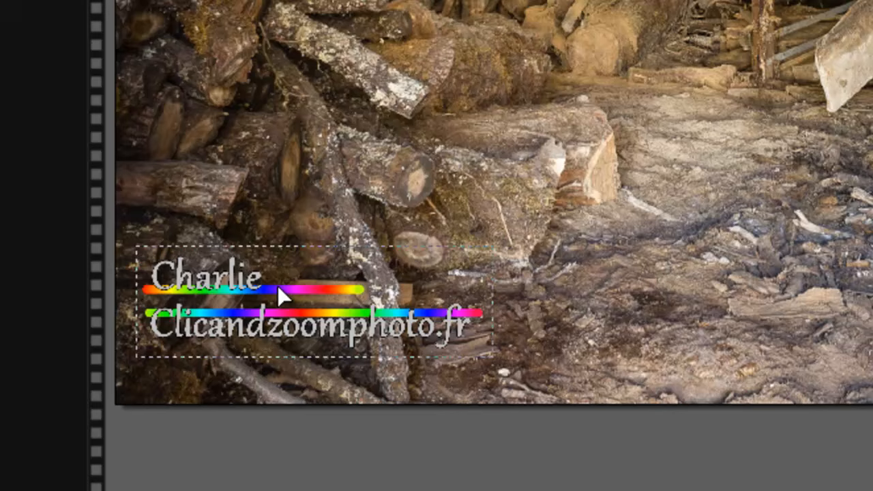
- Move the signature layer down into the lower-left corner of the barn photo, just inside its edges
left_click_drag(199, 400, 197, 410)
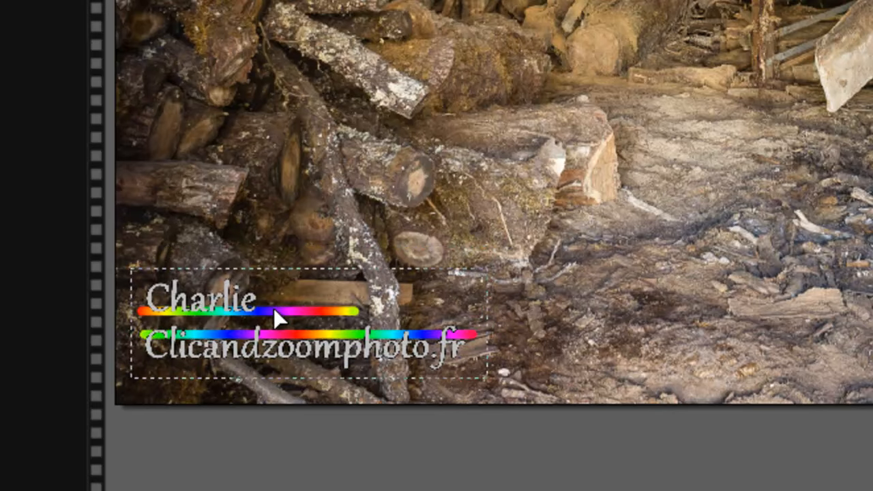
left_click_drag(273, 308, 272, 319)
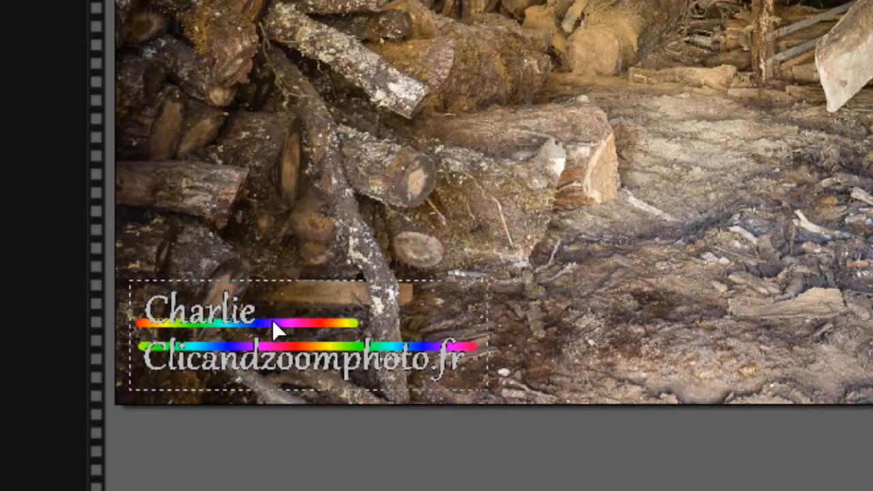
left_click(860, 298)
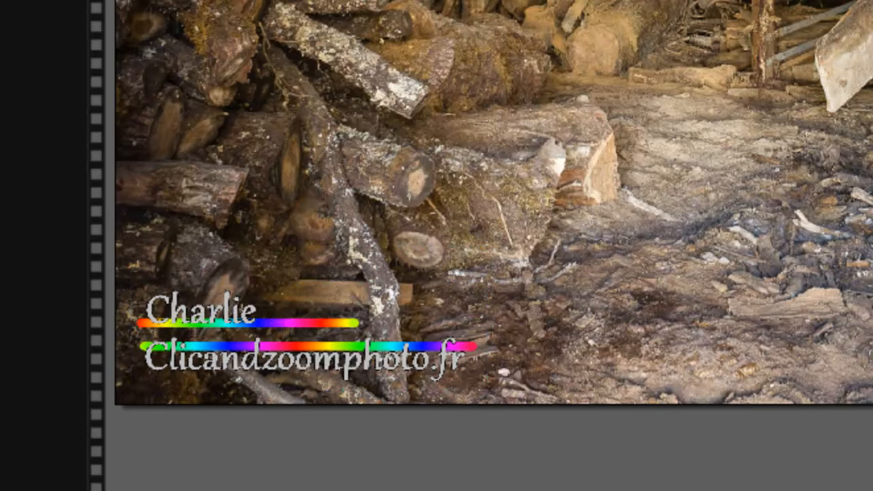
left_click(230, 331)
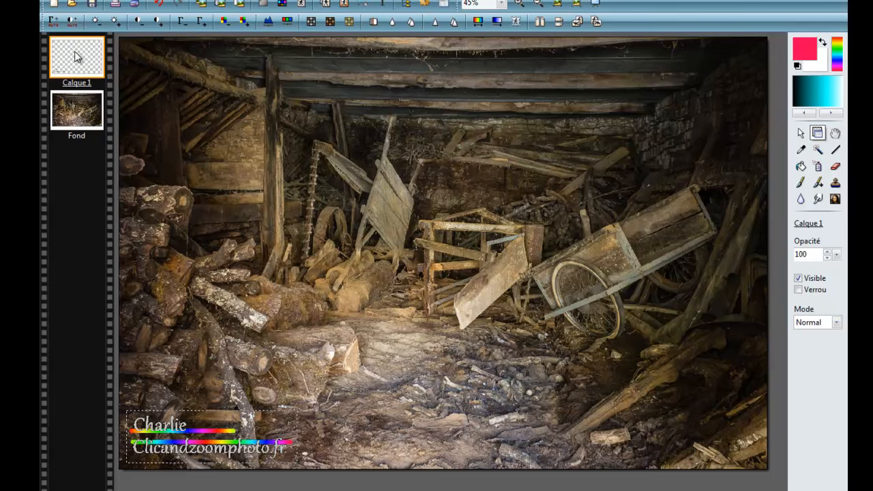
- Scale the Calque 1 signature layer down to a bit over half its size and move it back near the photo's lower edge
left_click(78, 111)
left_click(79, 65)
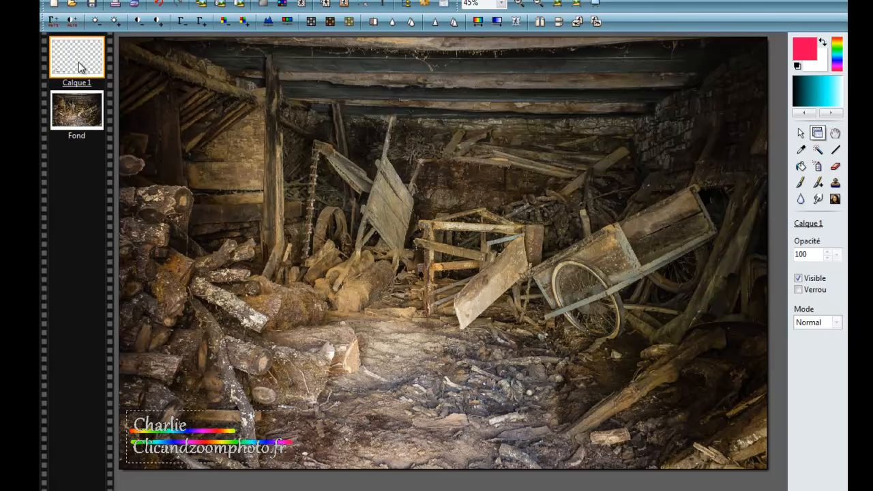
right_click(82, 53)
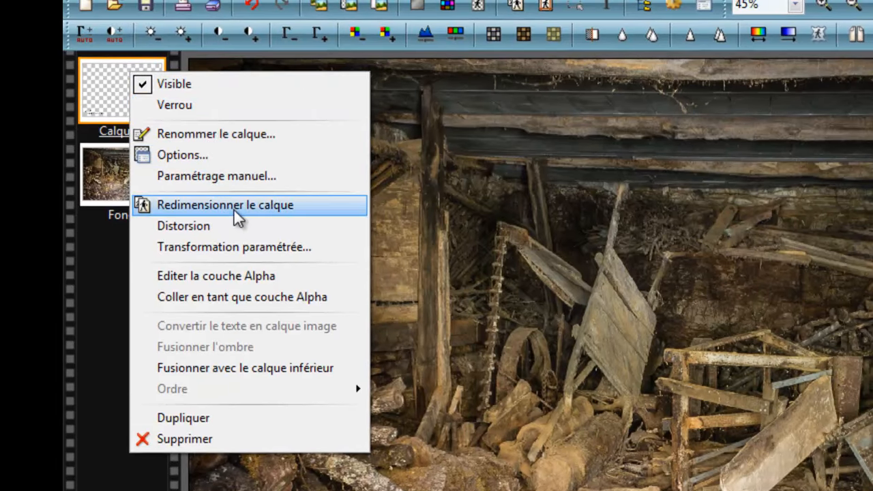
left_click(225, 212)
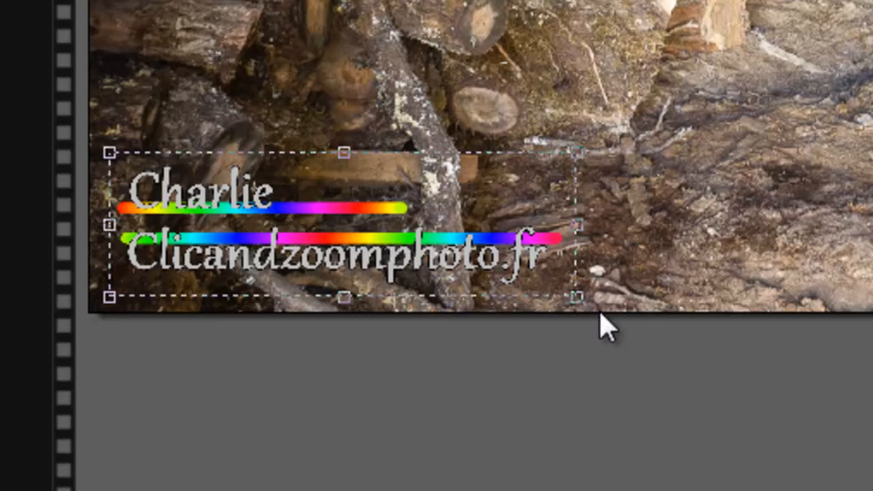
left_click_drag(576, 297, 390, 236)
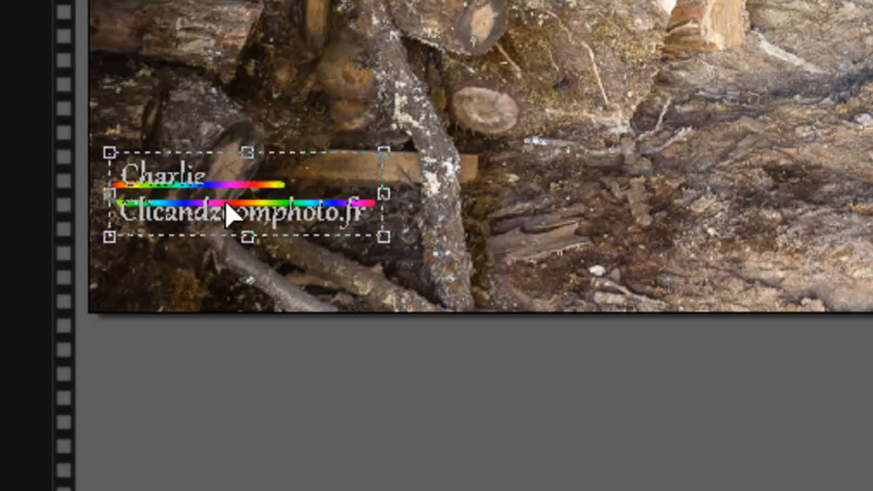
left_click_drag(230, 214, 232, 254)
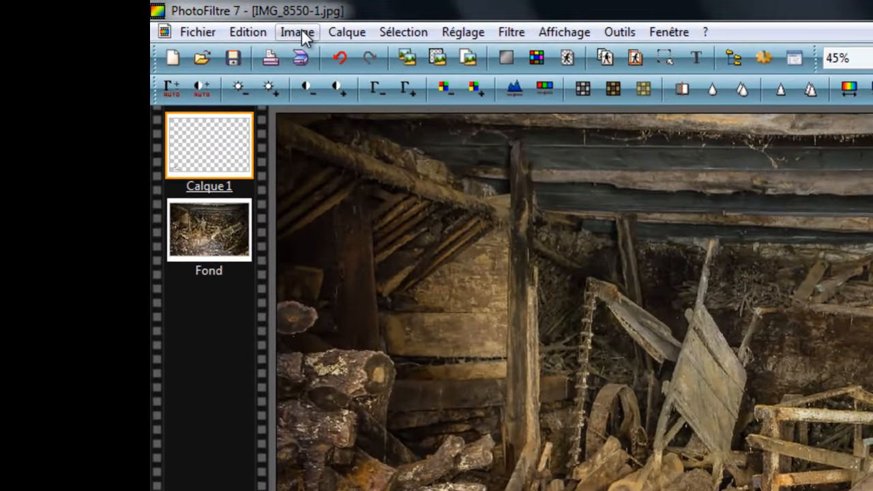
- Merge the signature layer and the photo background into a single layer
left_click(185, 19)
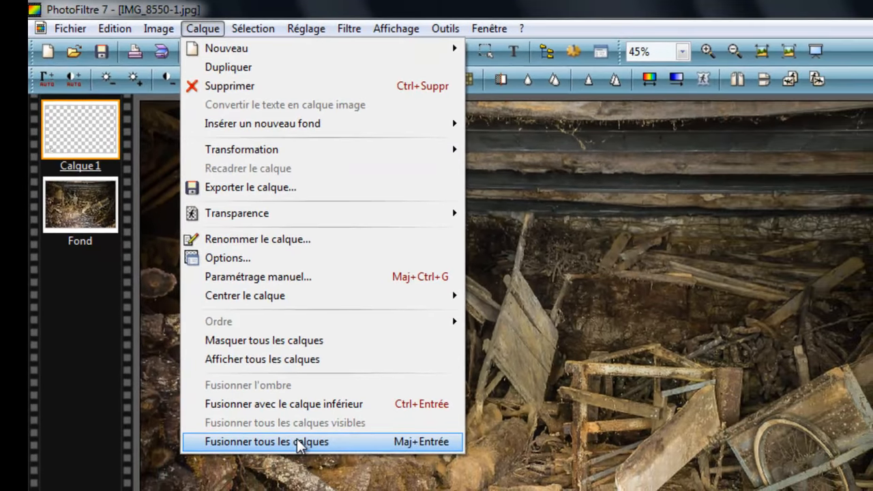
left_click(456, 490)
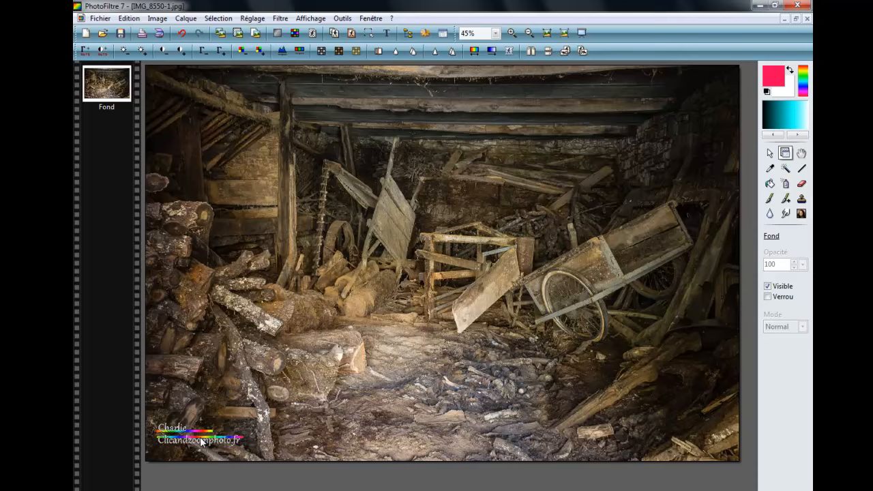
- Save the merged signed photo as a new JPEG file named 1111 on the desktop (Bureau)
left_click(100, 18)
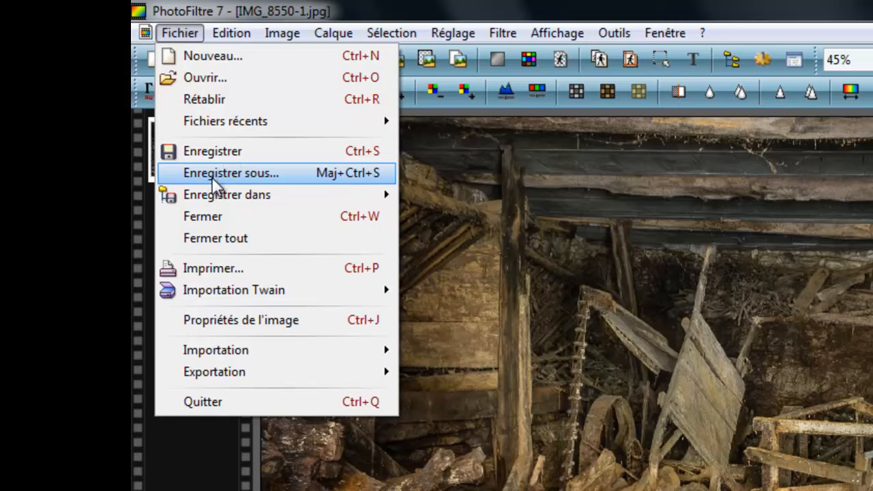
left_click(217, 177)
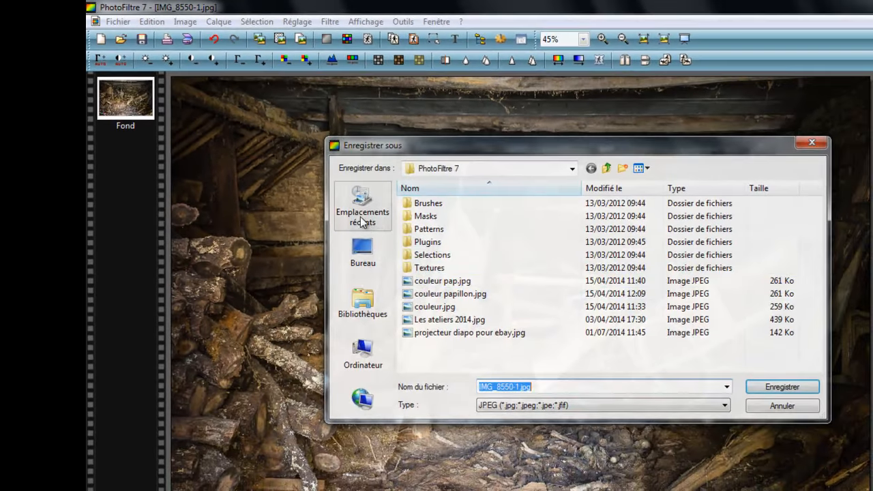
left_click(363, 255)
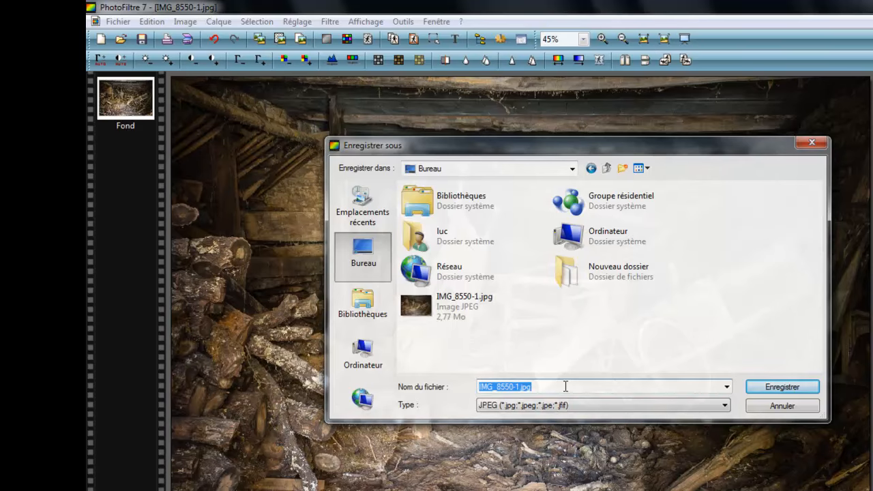
type("1111")
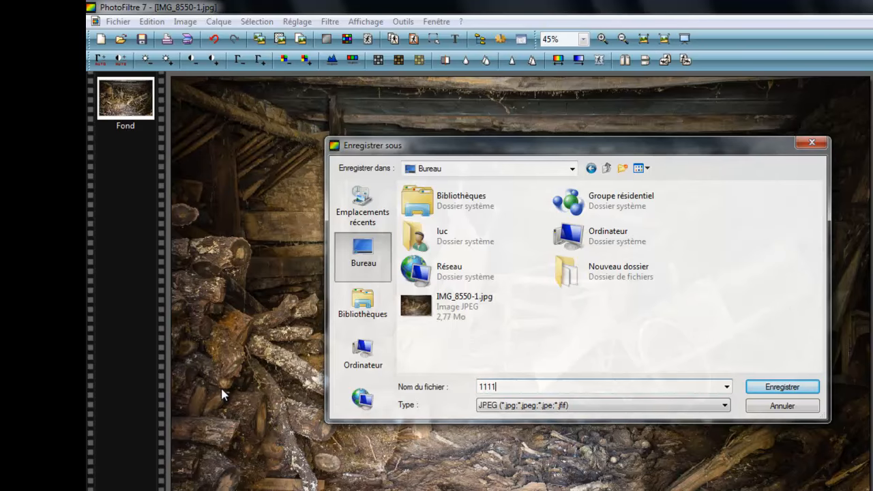
left_click(799, 387)
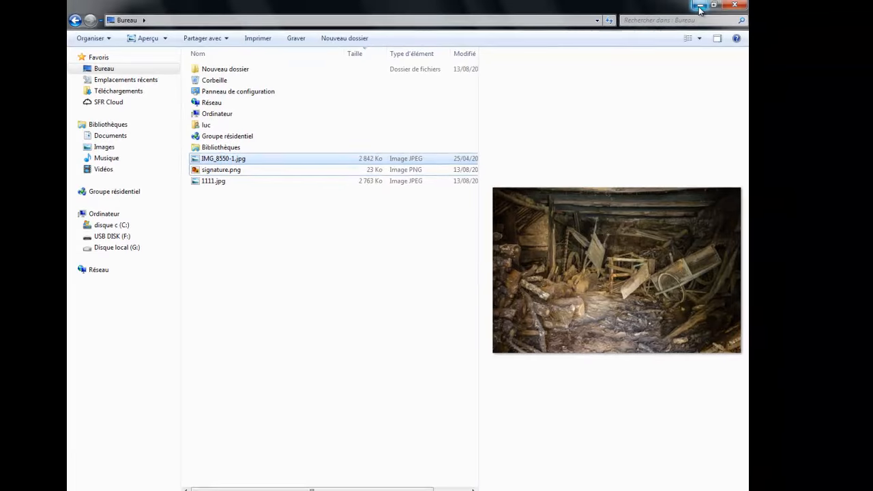
- Examine the signature on the desktop file 1111.jpg in the Windows photo viewer, and return to PhotoFiltre with the icon back in place
left_click(699, 9)
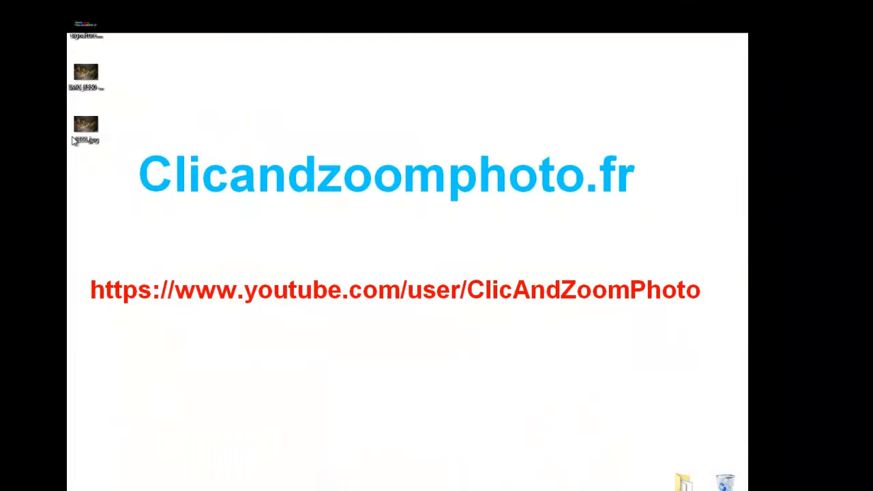
left_click_drag(72, 121, 391, 120)
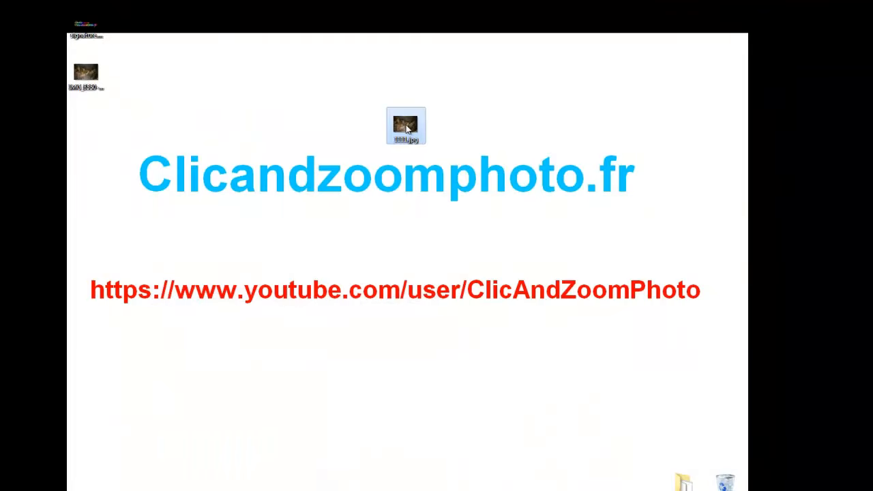
double_click(405, 128)
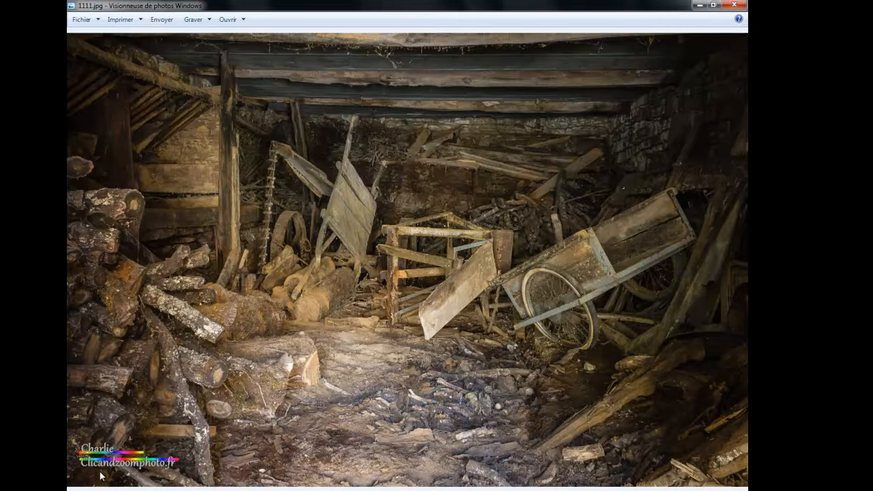
left_click(736, 6)
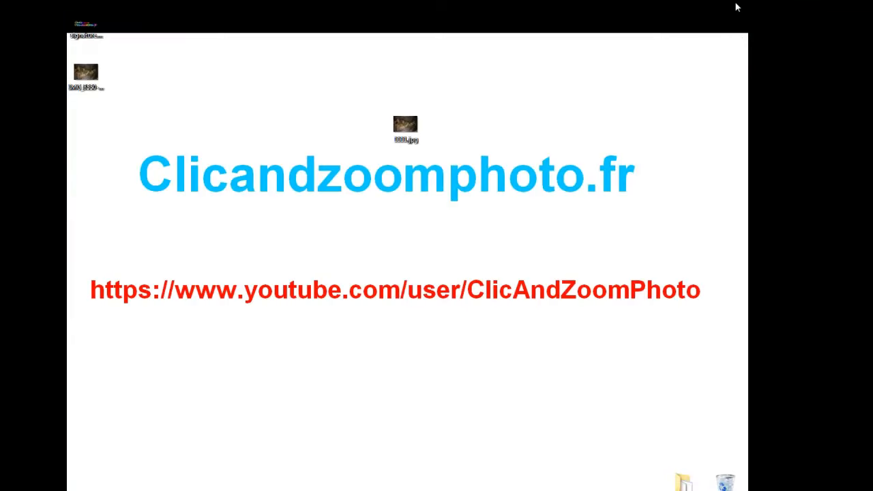
left_click_drag(405, 128, 75, 146)
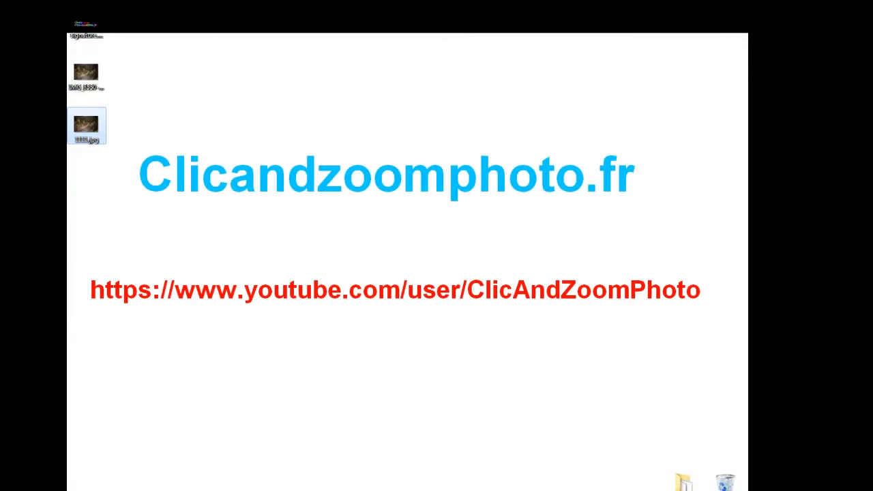
left_click(327, 489)
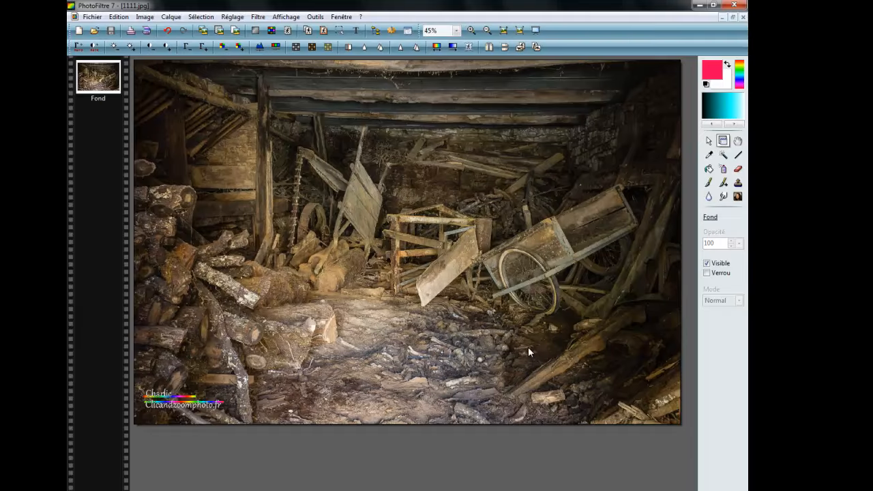